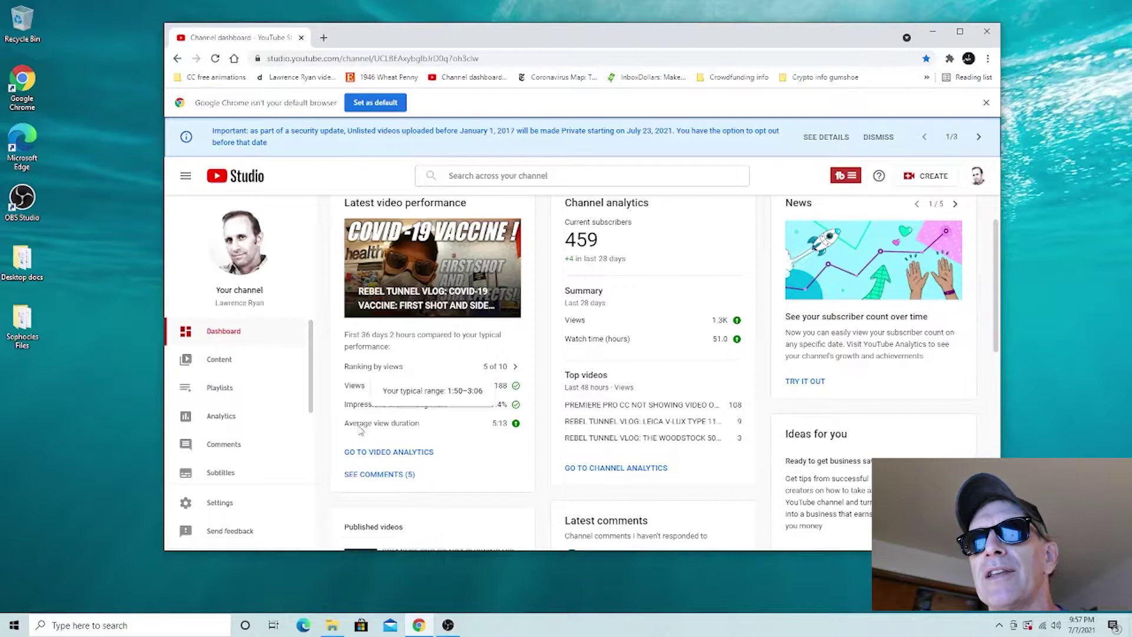
Check MVI 2879's pending upload in the Content list, then return to the dashboard.
left_click(219, 362)
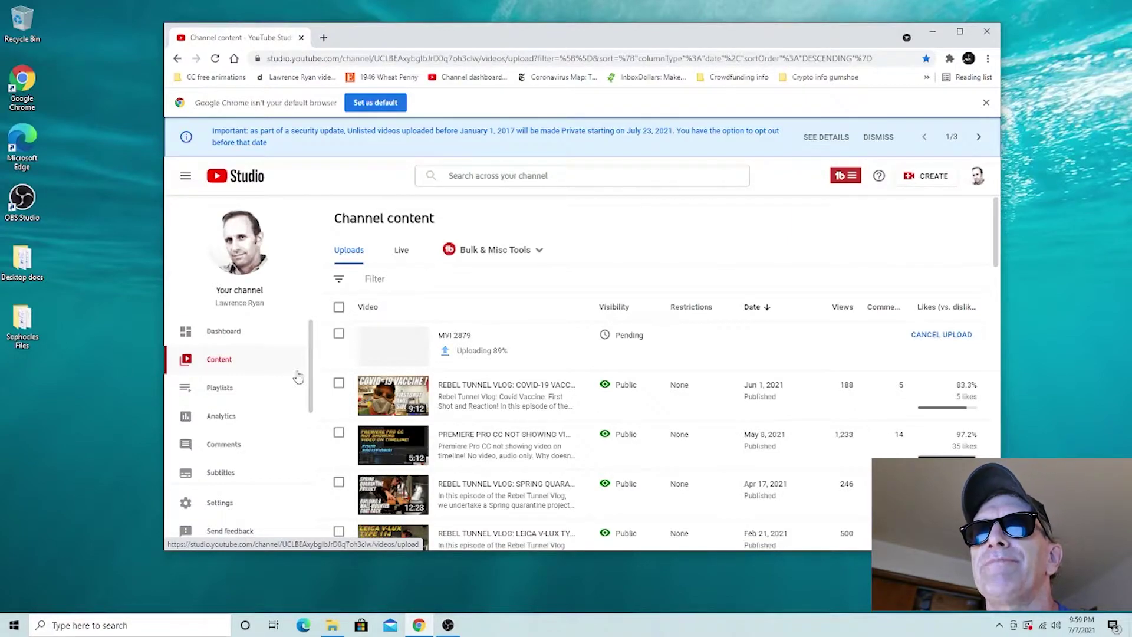
left_click(225, 337)
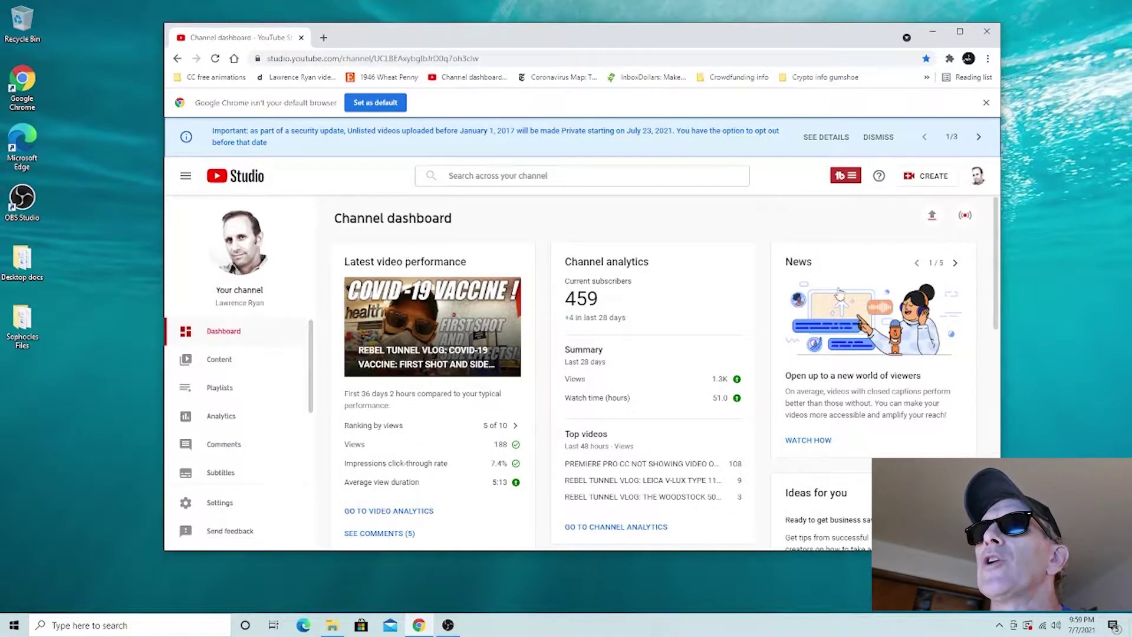
Start a new video upload and bring up the File Explorer folder of MVI clips.
left_click(933, 218)
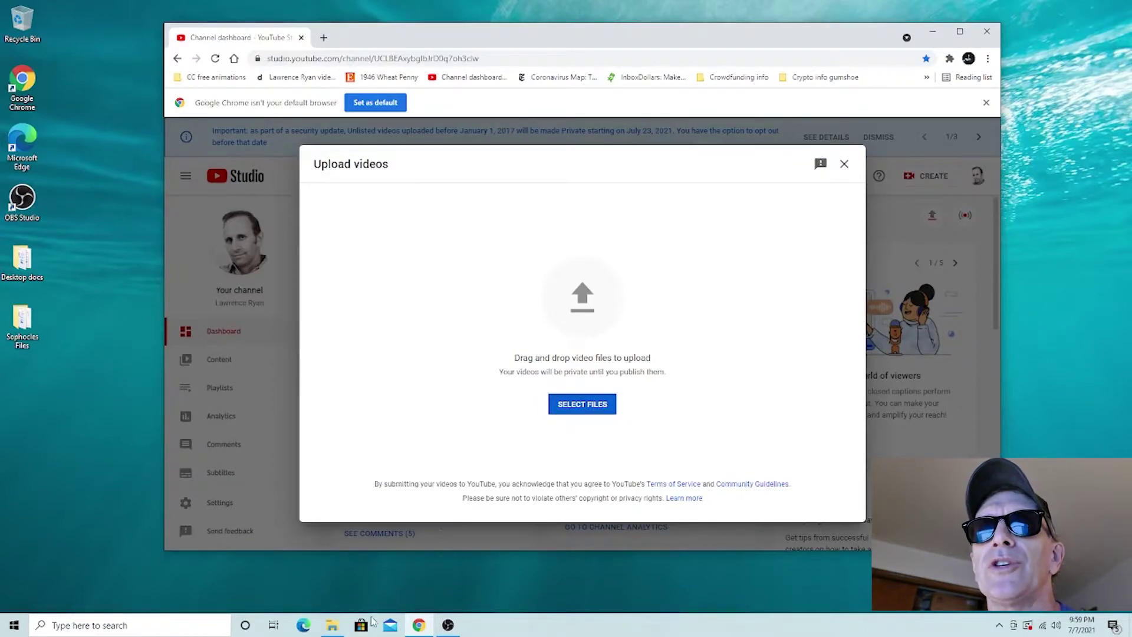
mouse_move(332, 625)
left_click(354, 571)
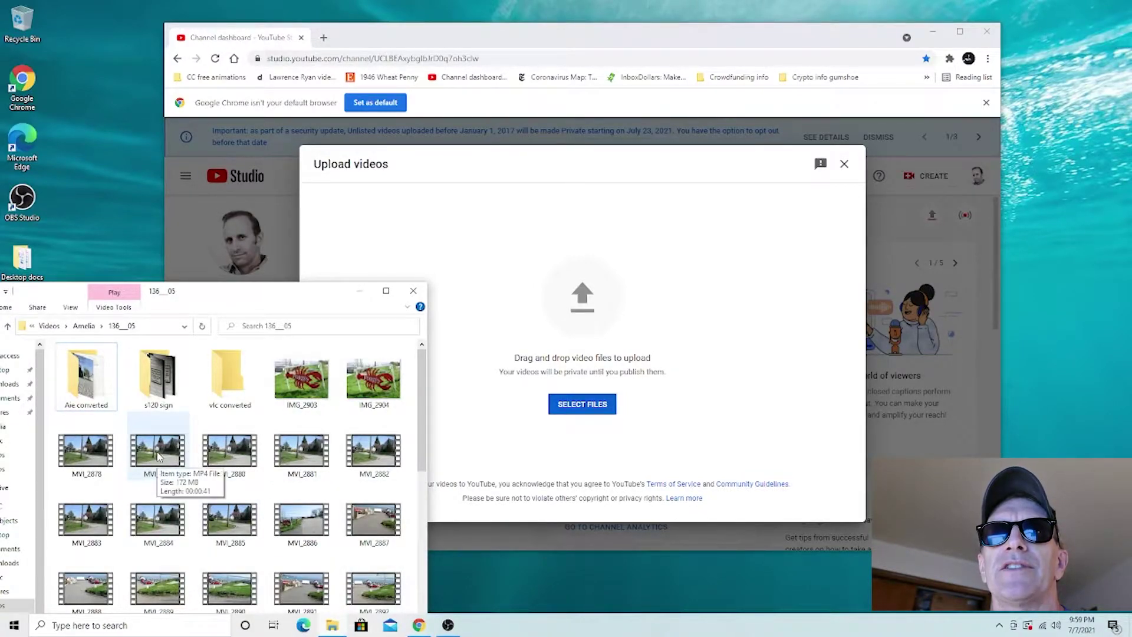
Drag MVI_2879 from File Explorer into the Upload videos dialog to resume it.
mouse_move(158, 456)
left_mouse_down()
mouse_move(279, 501)
mouse_move(586, 316)
left_mouse_up()
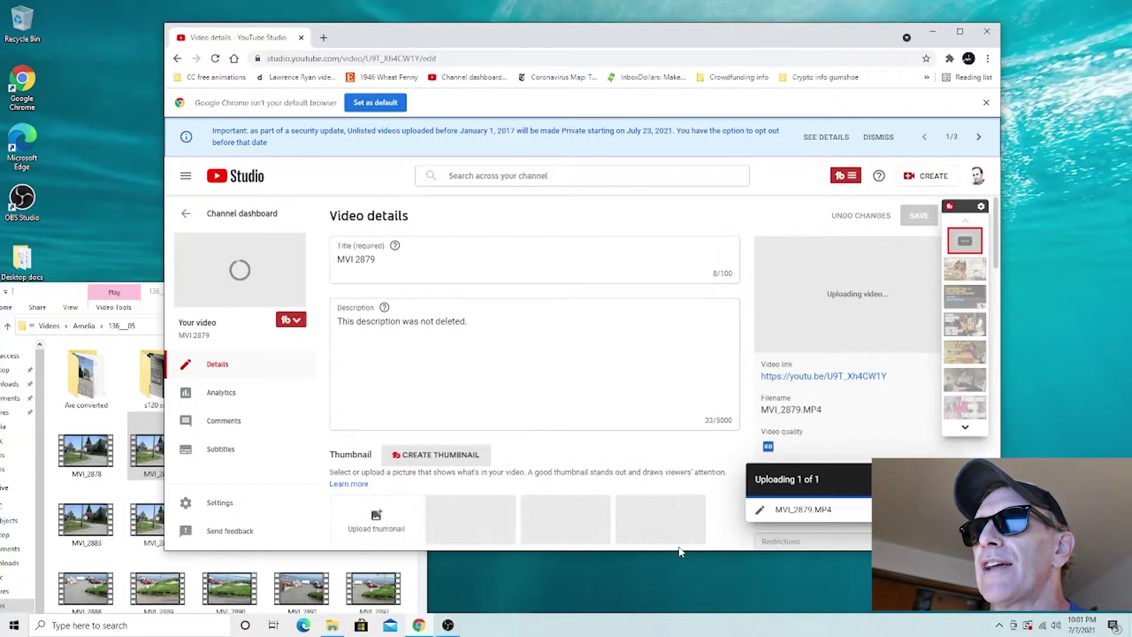
Disconnect the current Wi-Fi network while MVI 2879 is at 95% uploaded.
left_click(1044, 627)
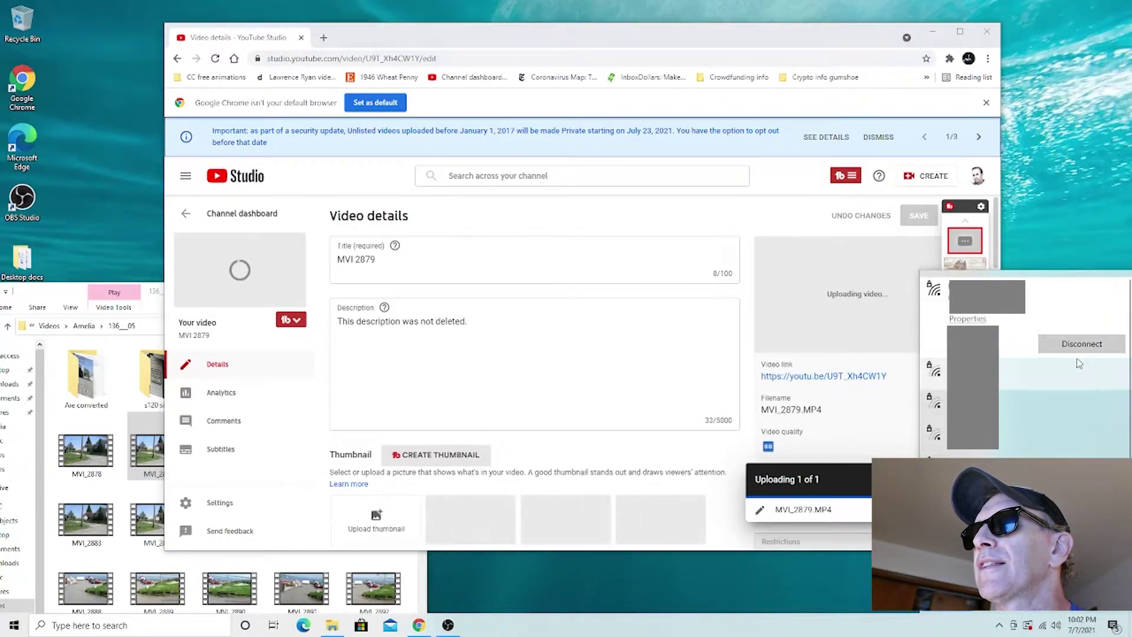
left_click(1086, 345)
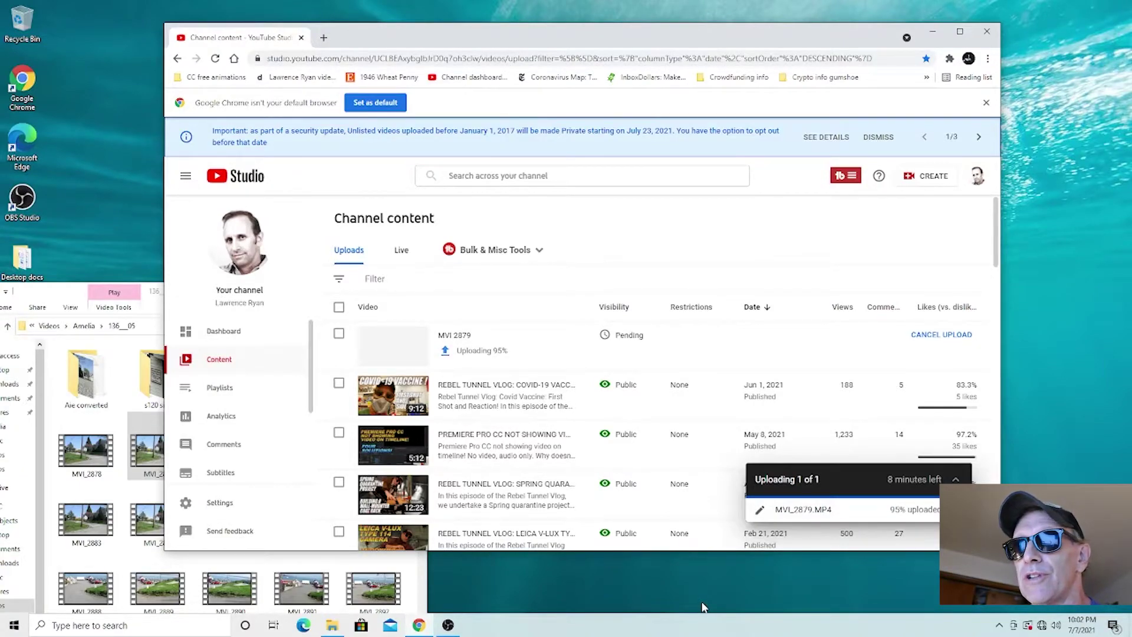
left_click(1042, 625)
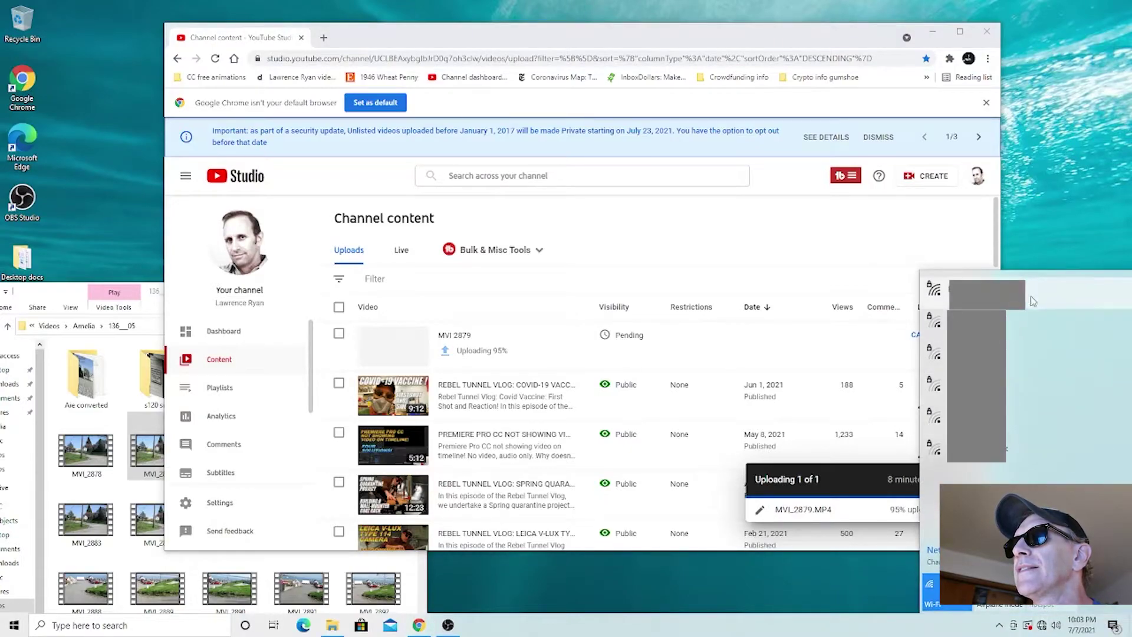
Reconnect to the Wi-Fi network and dismiss the flyout so MVI 2879 resumes.
left_click(1032, 301)
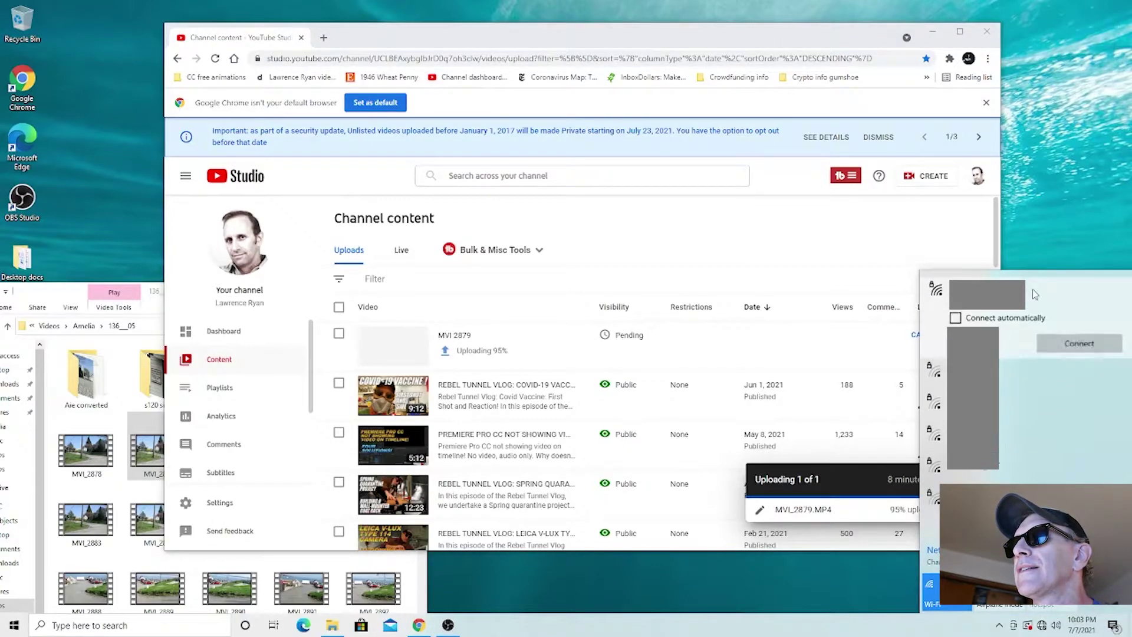
left_click(1079, 347)
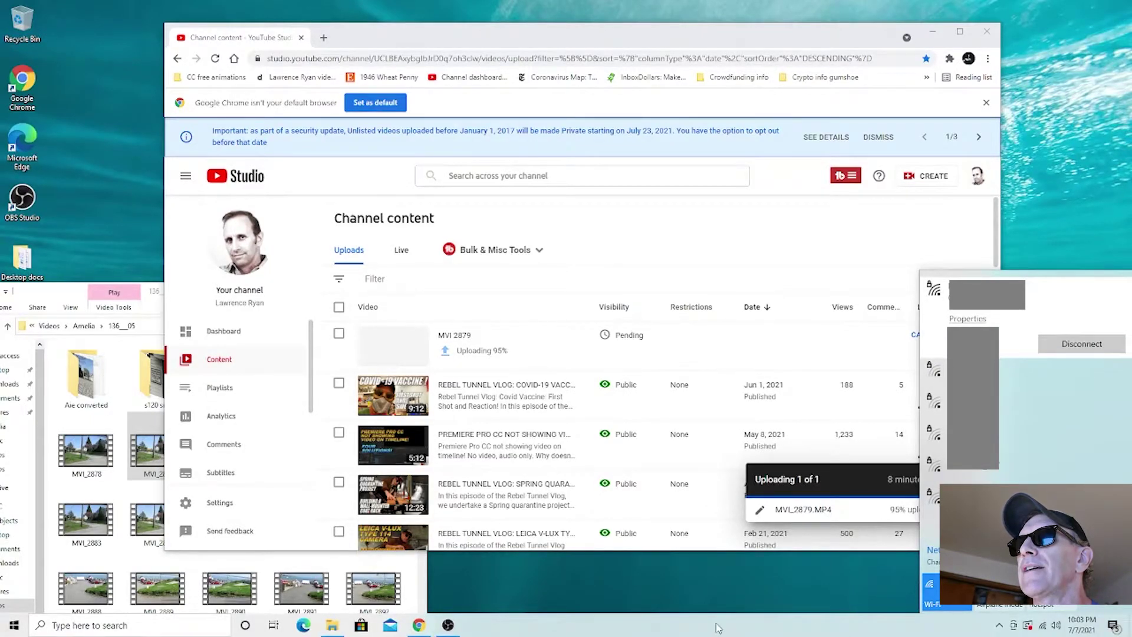
left_click(725, 594)
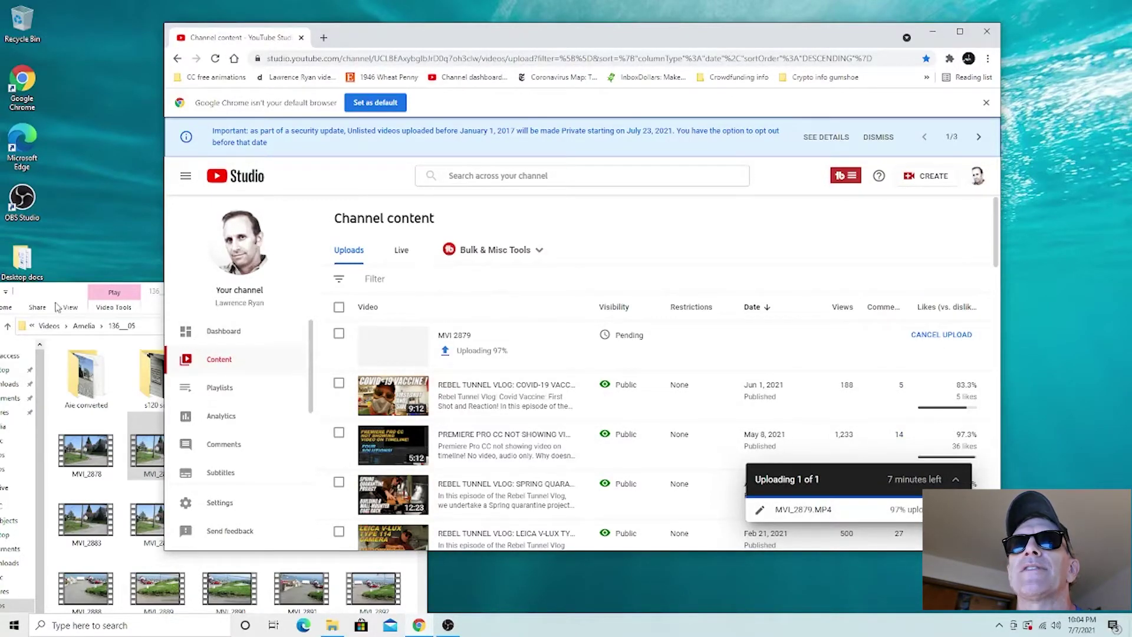
left_click(59, 308)
Close File Explorer and Chrome mid-upload, then relaunch Chrome to the Channel dashboard.
left_click(415, 292)
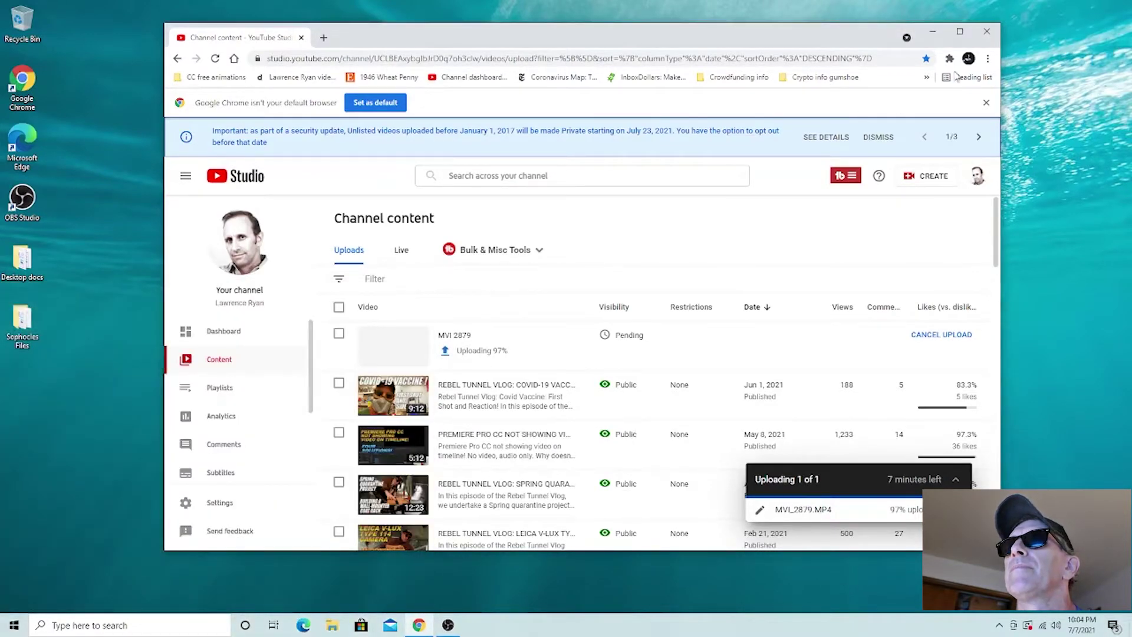
left_click(986, 31)
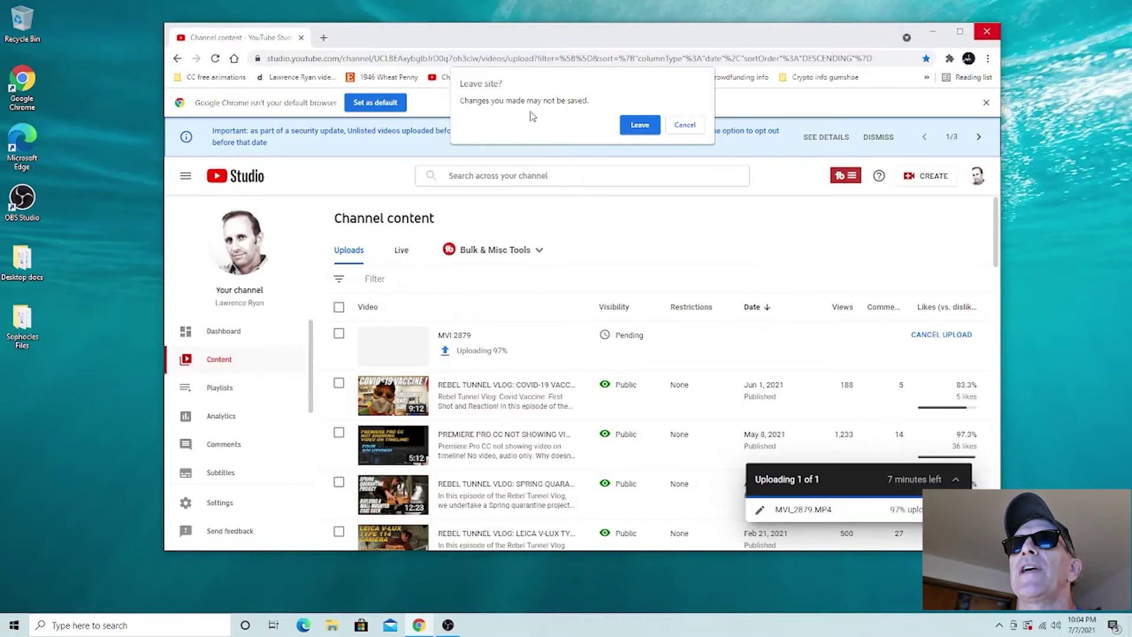
left_click(642, 126)
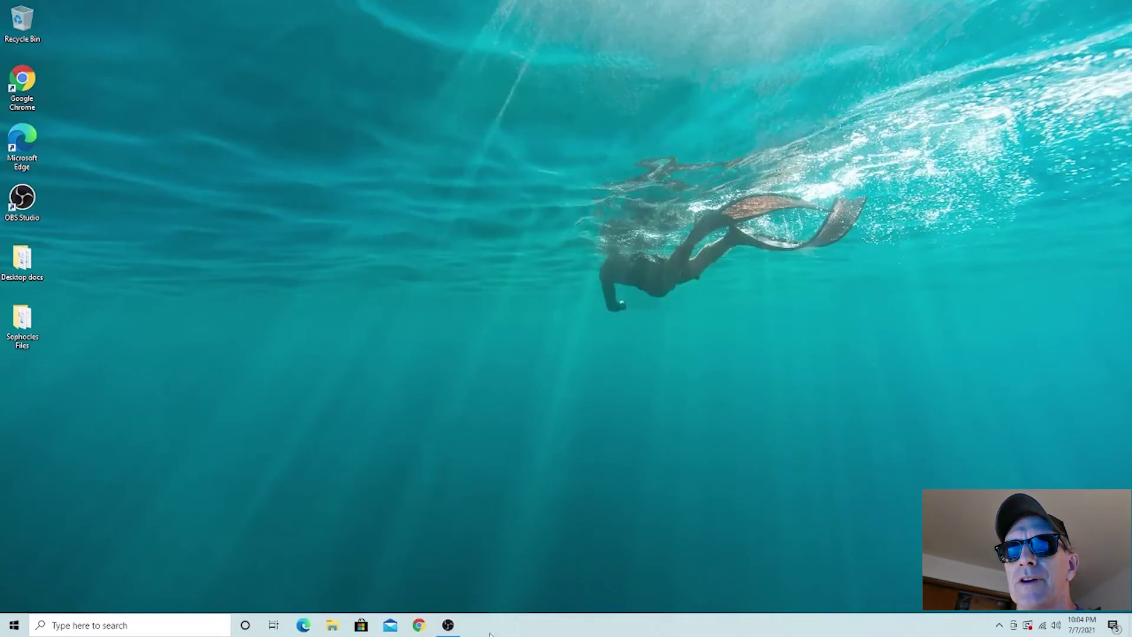
left_click(421, 628)
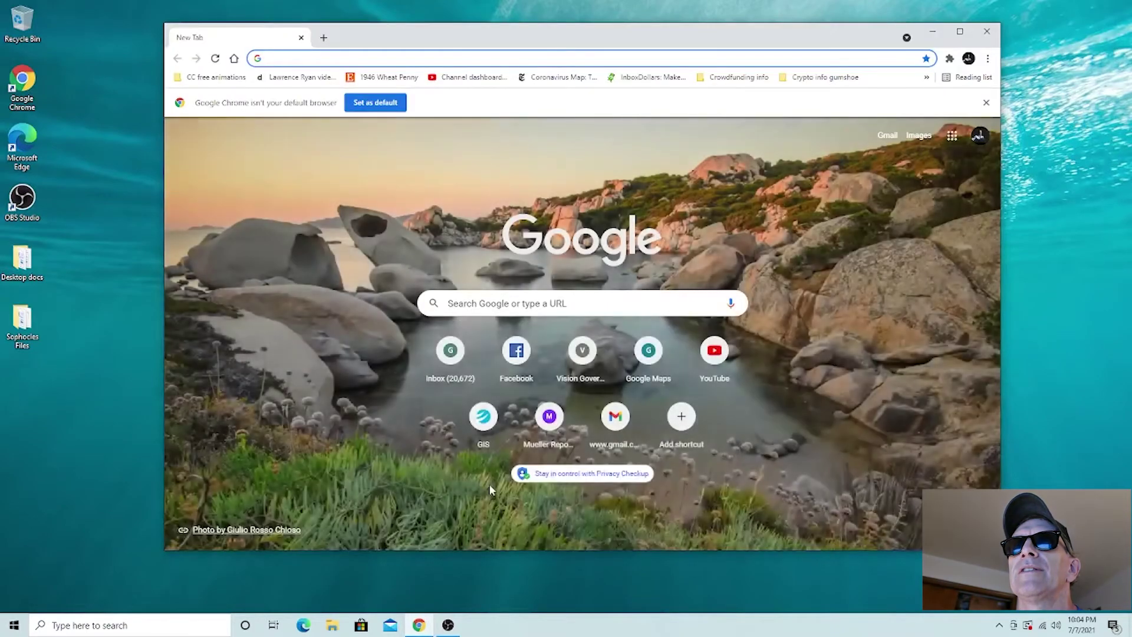
left_click(468, 77)
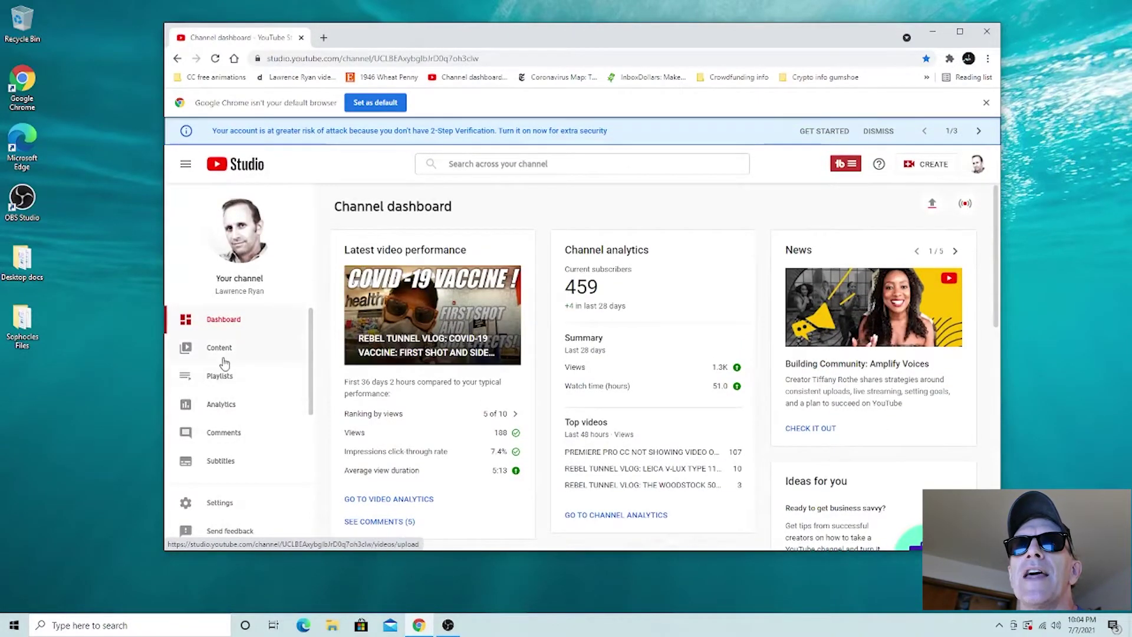
left_click(219, 349)
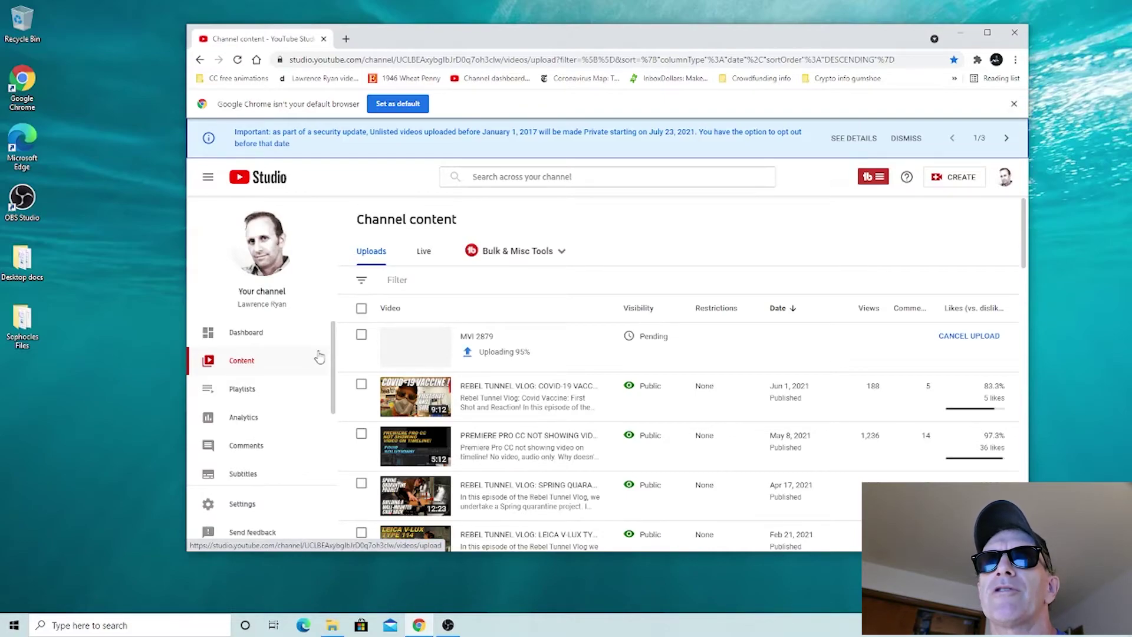
Leave the Content list, with MVI 2879 stalled at 95%, for the dashboard.
left_click(246, 335)
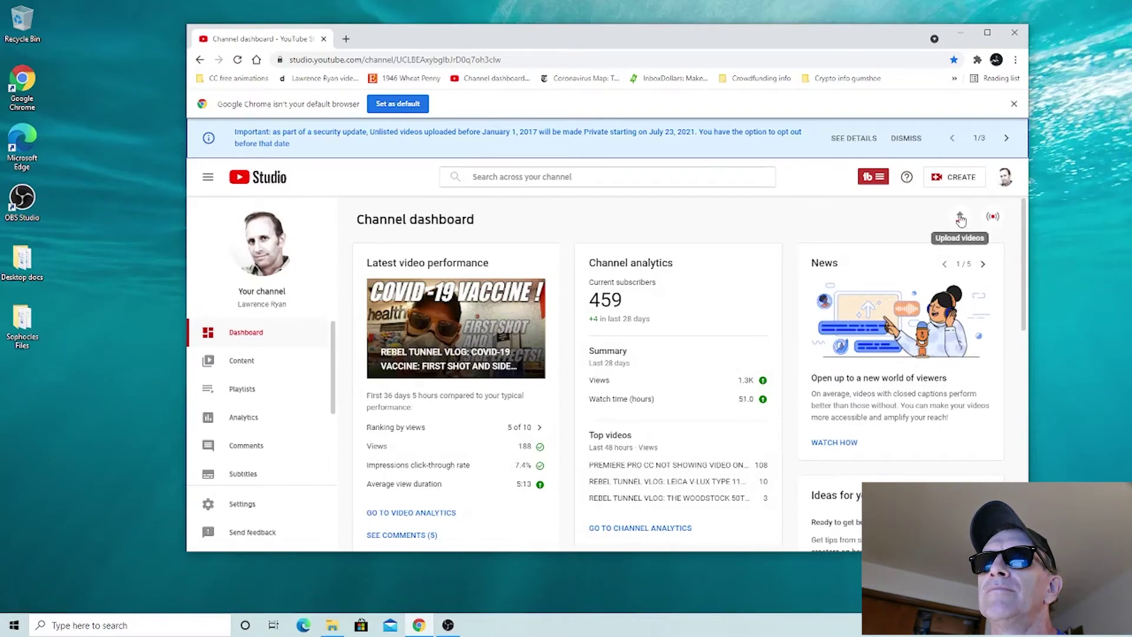
Start a new upload and drop MVI_2879 from the clips folder into it.
left_click(960, 217)
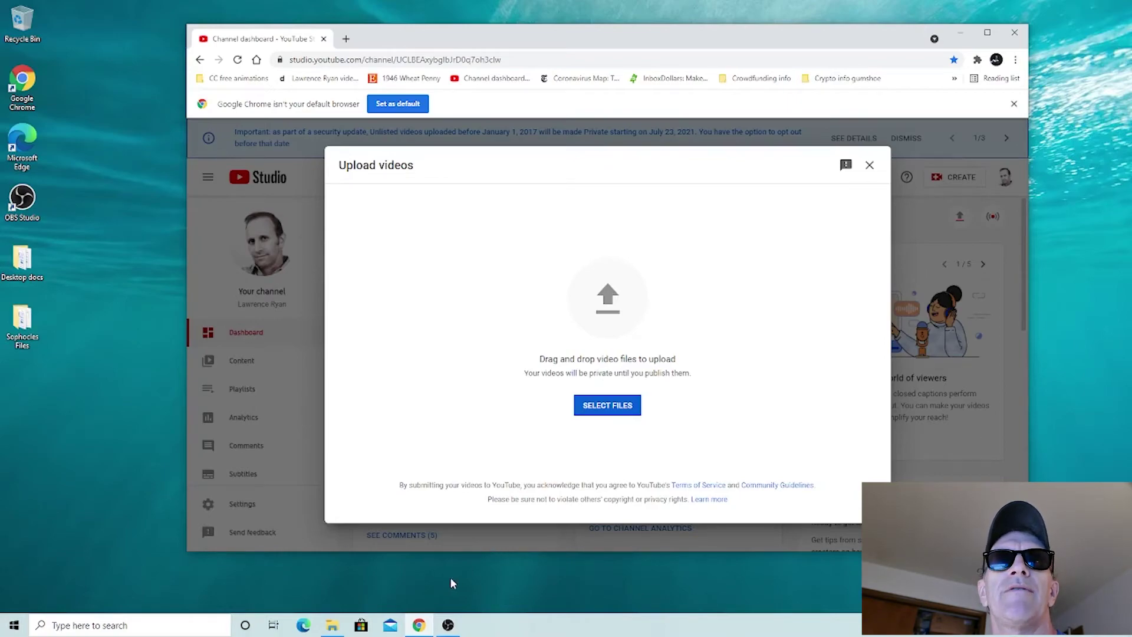
left_click(332, 627)
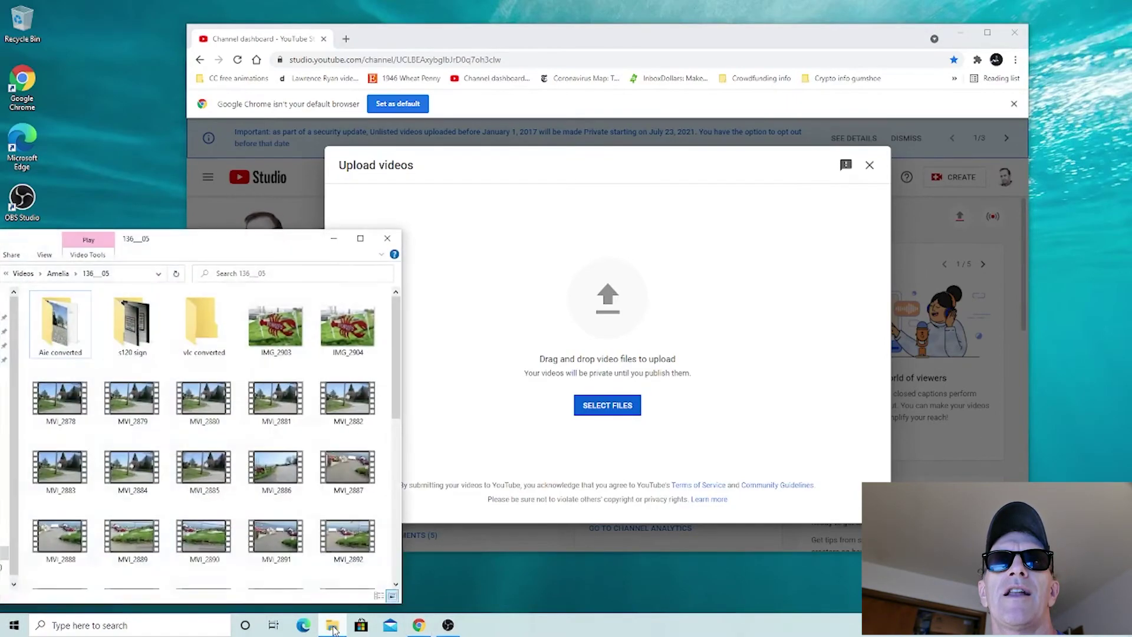
left_click(133, 402)
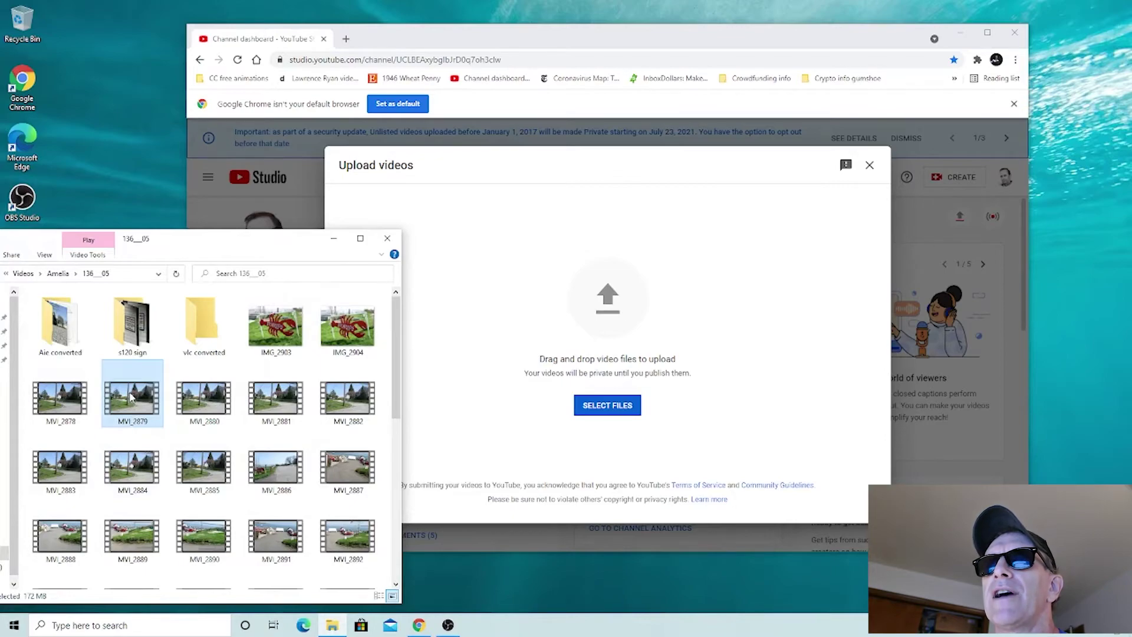
left_click_drag(133, 400, 611, 323)
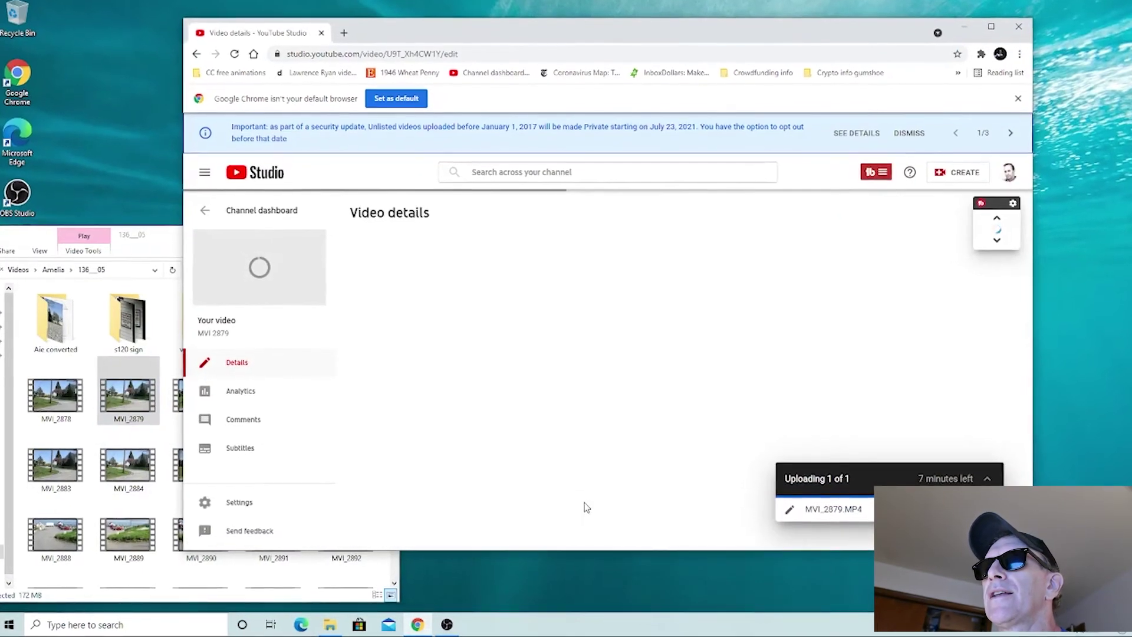